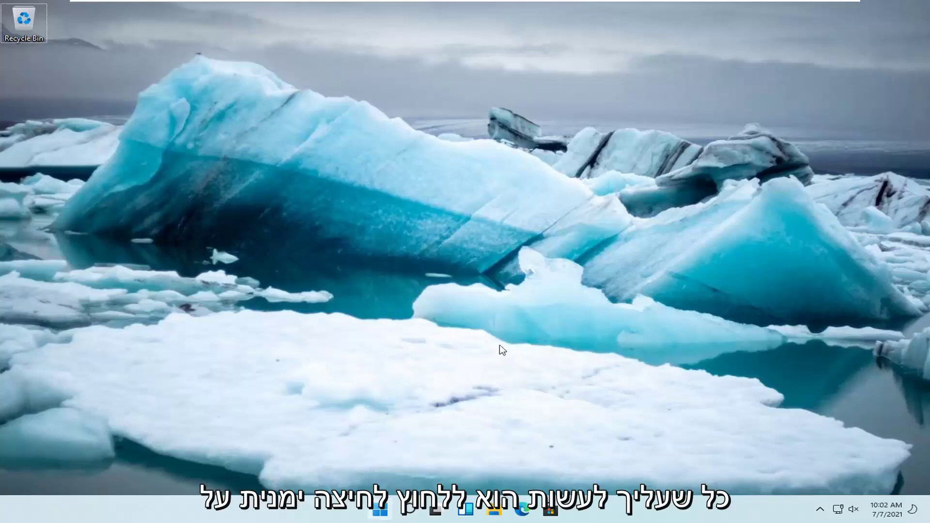
- Launch the Windows Settings app so it shows the System page
right_click(386, 513)
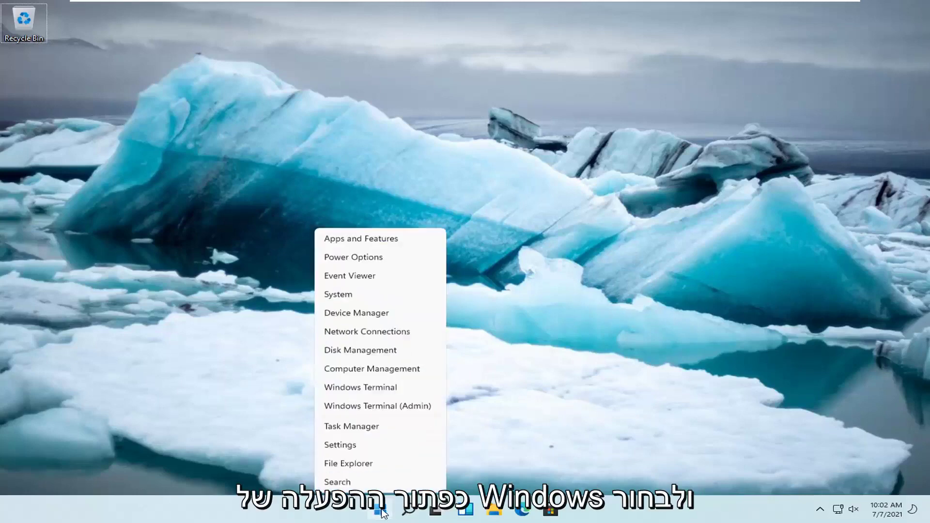
left_click(343, 388)
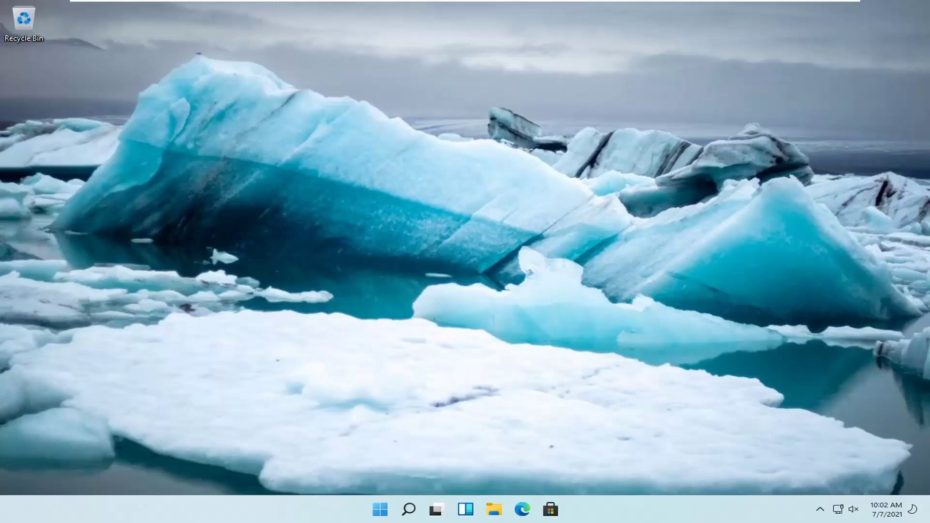
key("super+s")
left_click(418, 339)
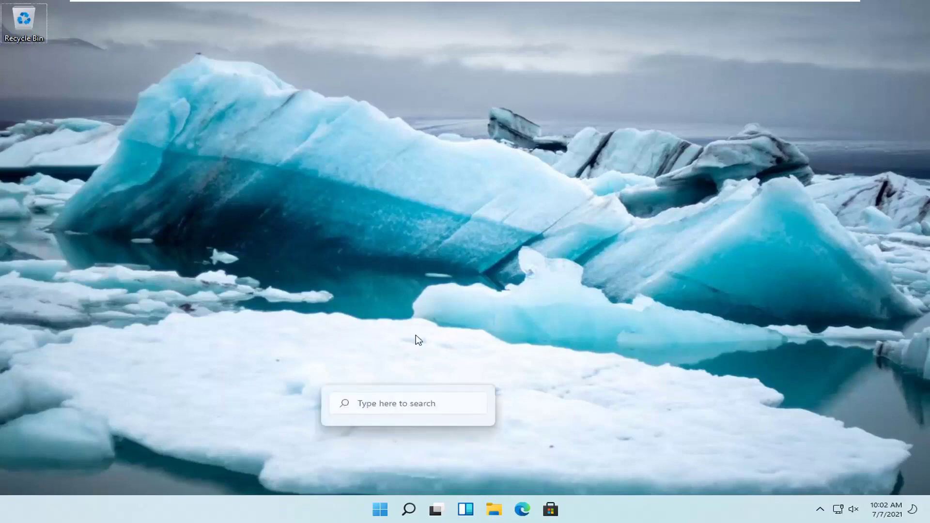
left_click(409, 508)
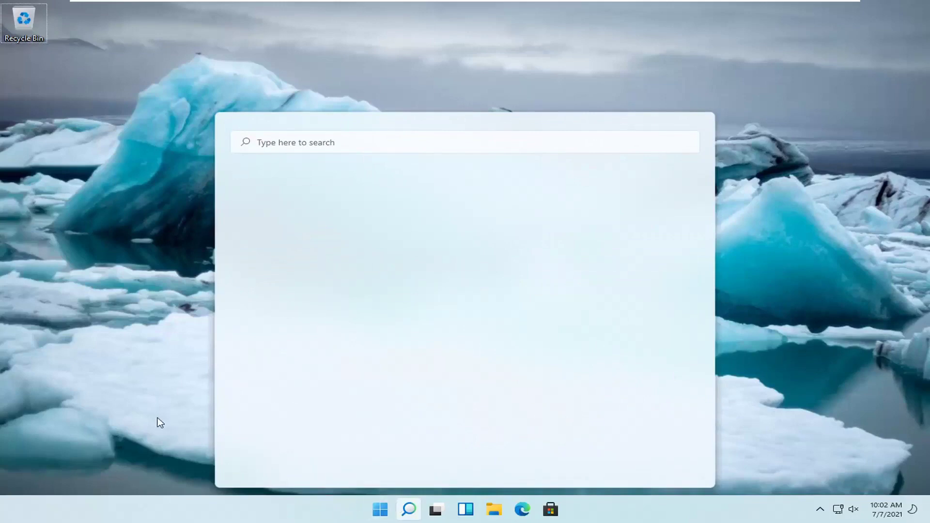
left_click(408, 508)
key("super+i")
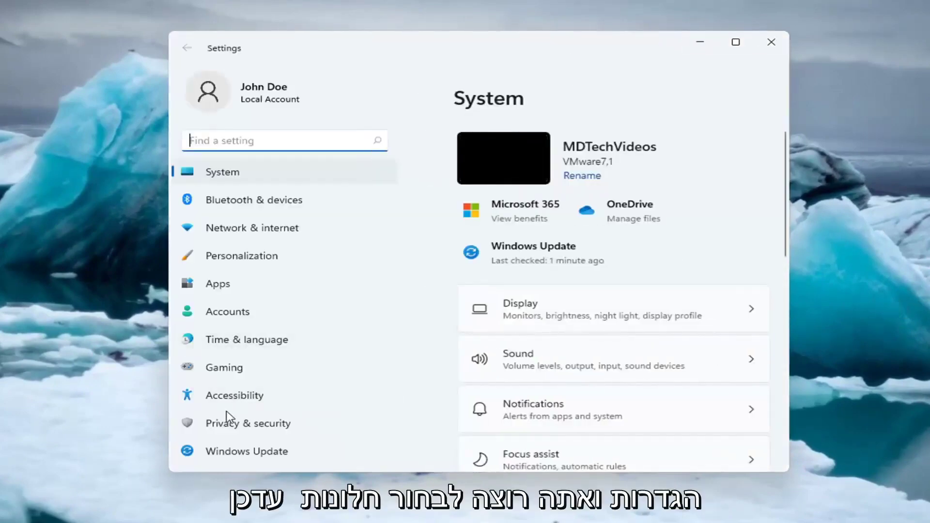
- Pause Windows updates for 2 weeks from the Windows Update page
left_click(239, 453)
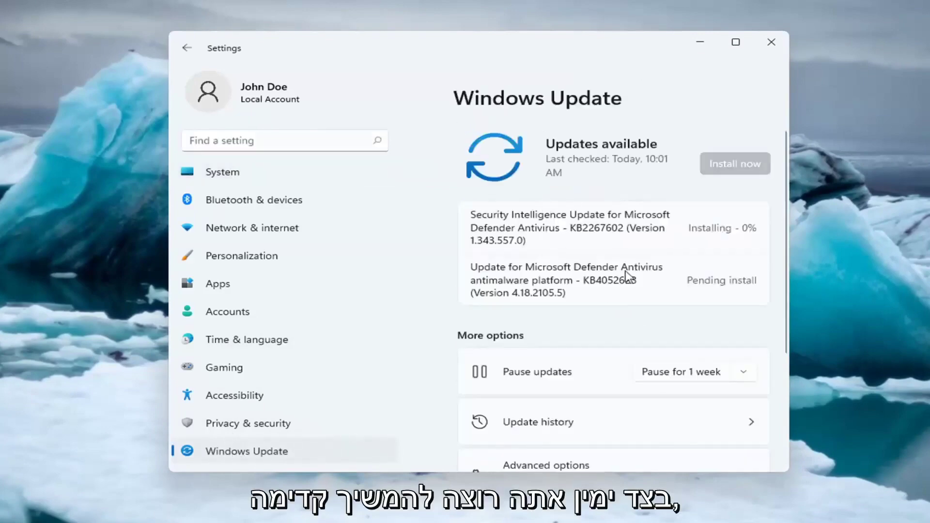
scroll(623, 286, "down", 2)
scroll(563, 299, "down", 2)
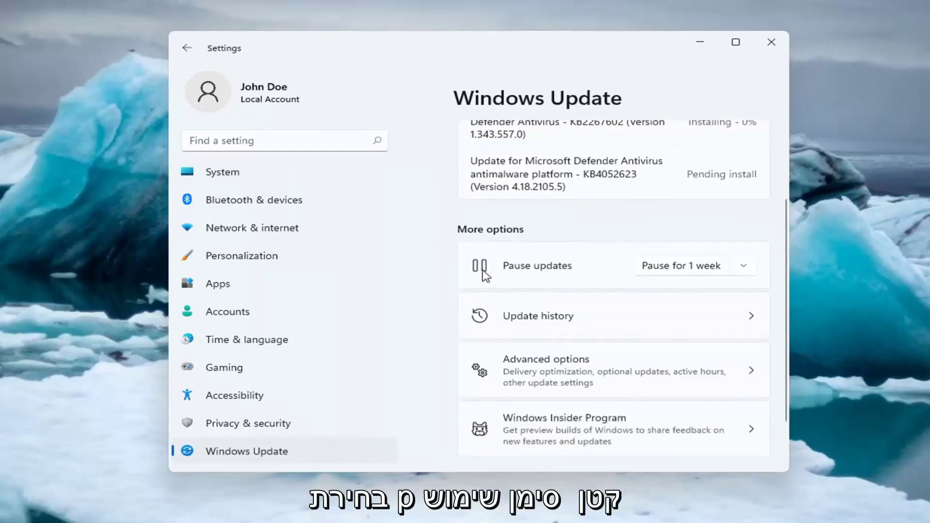
left_click(739, 269)
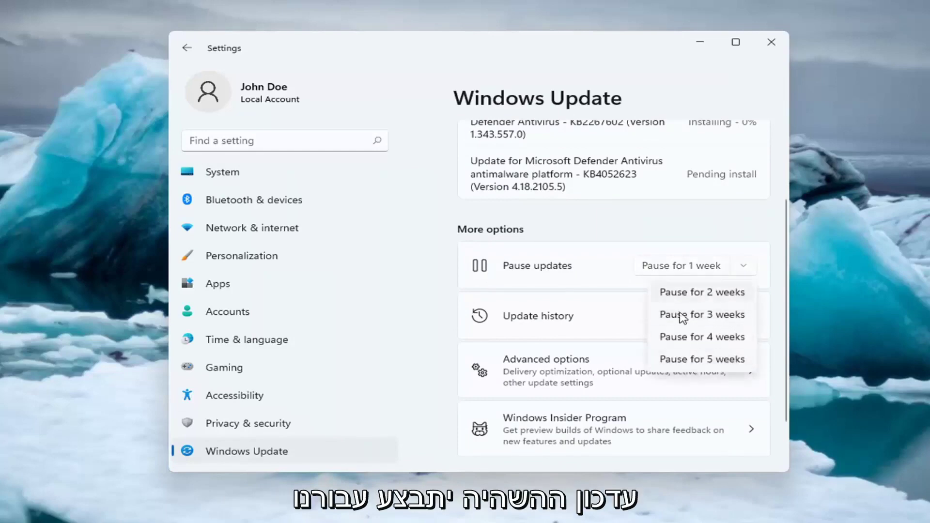
left_click(685, 293)
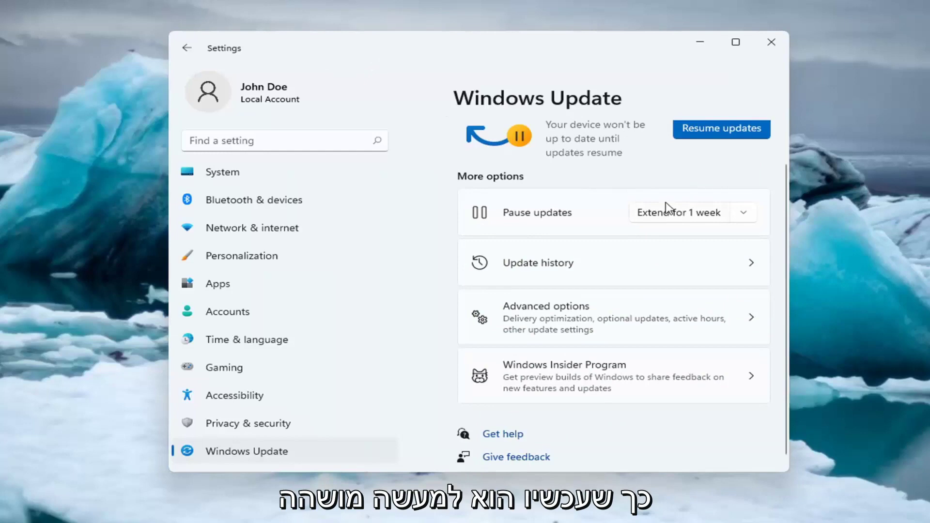
- Review the options for extending the pause and dismiss them, leaving updates paused
left_click(745, 213)
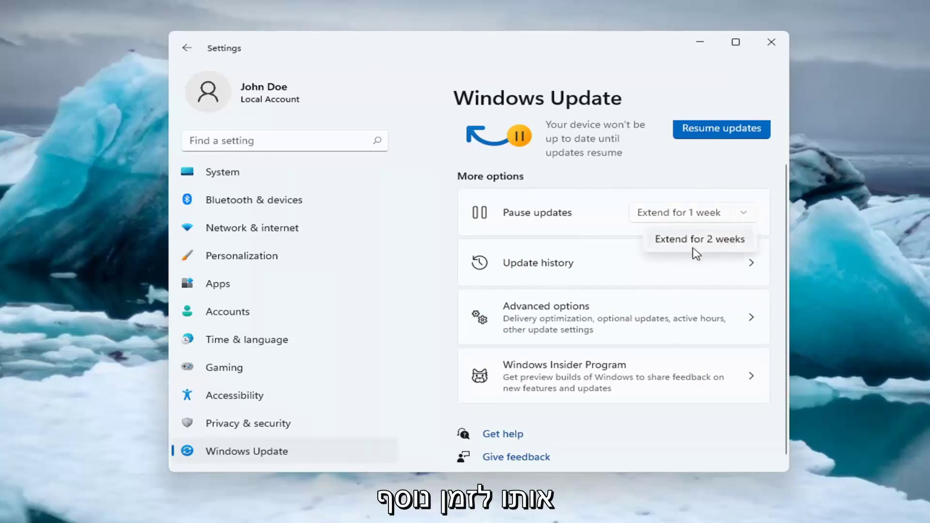
left_click(523, 247)
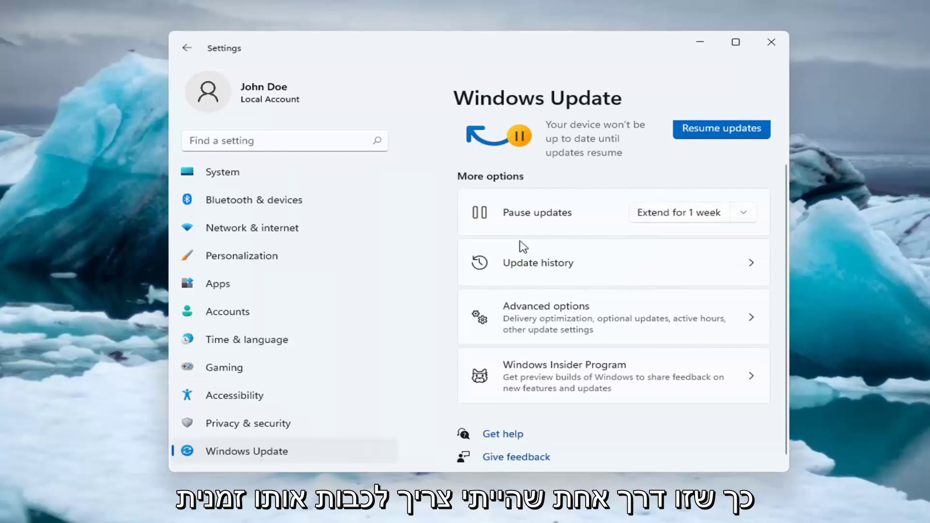
scroll(478, 256, "down", 1)
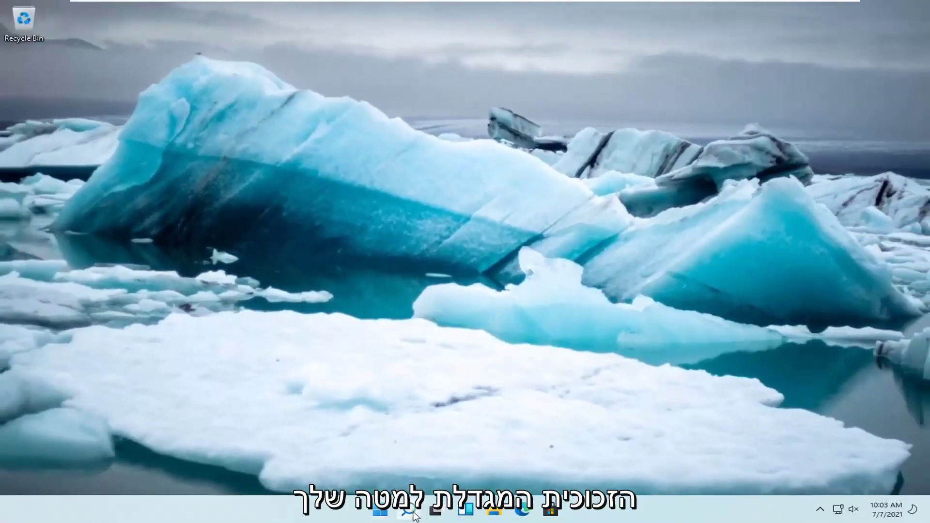
- Search for 'services' and launch the Services console from the best match
left_click(408, 511)
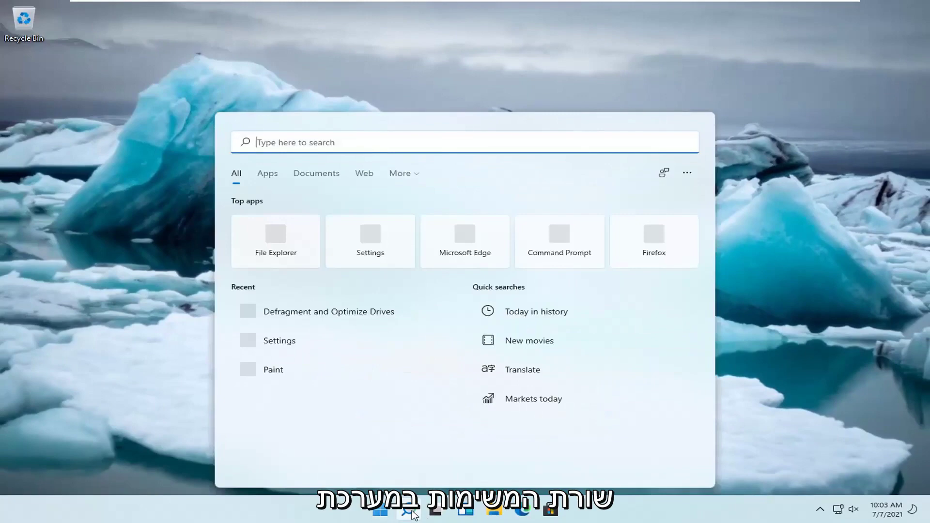
type("services")
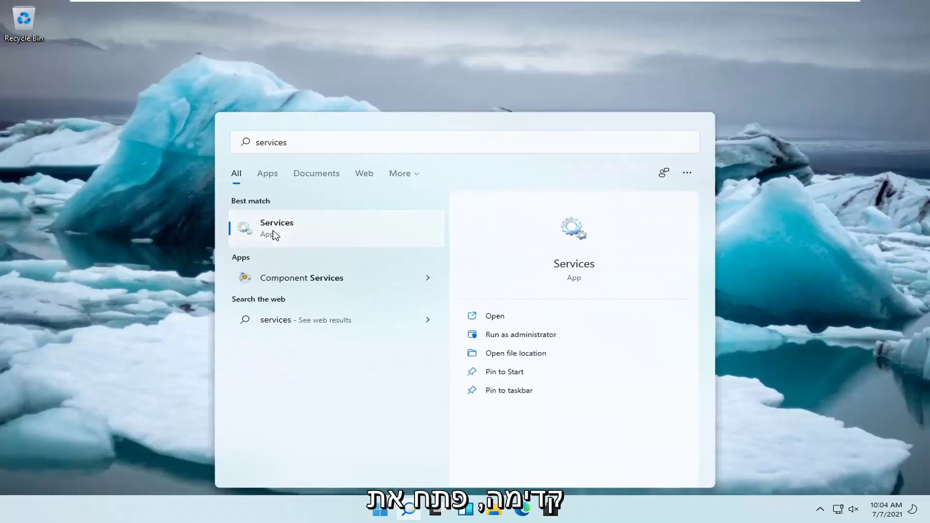
left_click(275, 236)
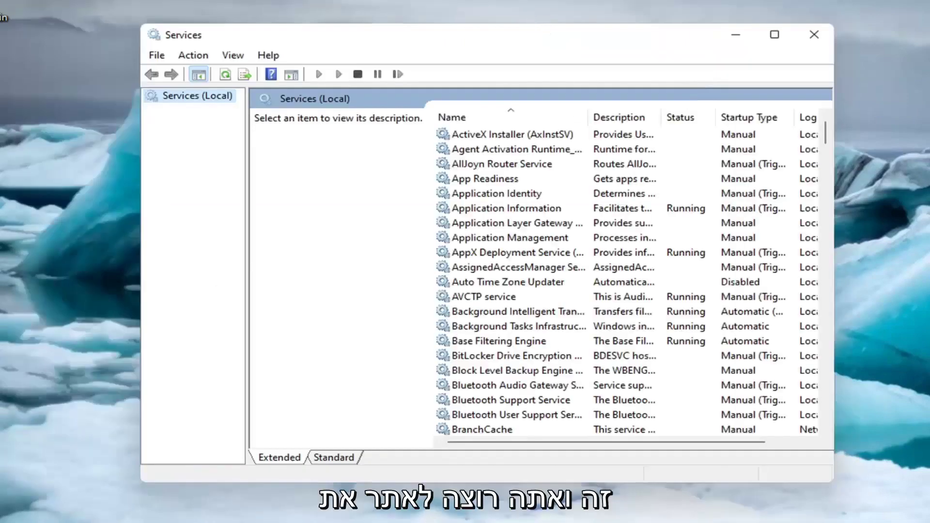
- Locate Background Intelligent Transfer Service in the list, widening the Name column to read full names
left_click(514, 258)
left_click(525, 331)
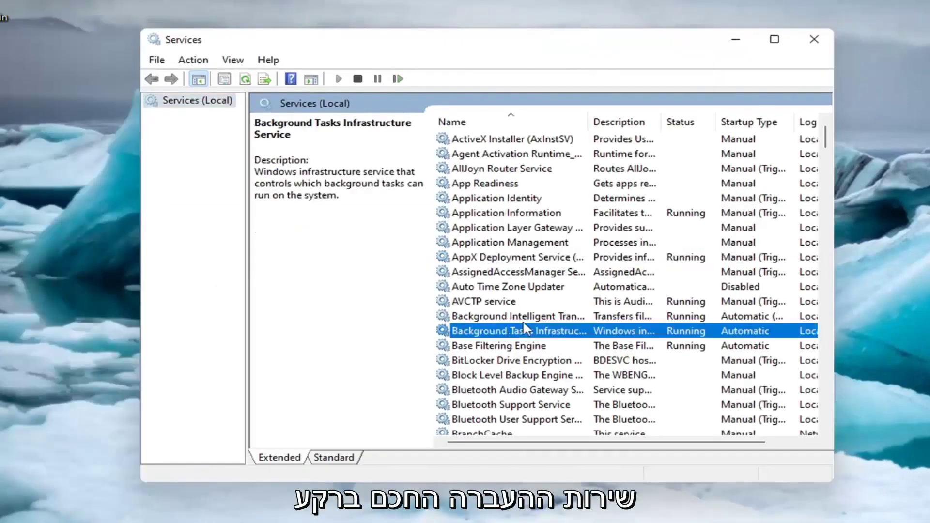
left_click(535, 316)
double_click(588, 120)
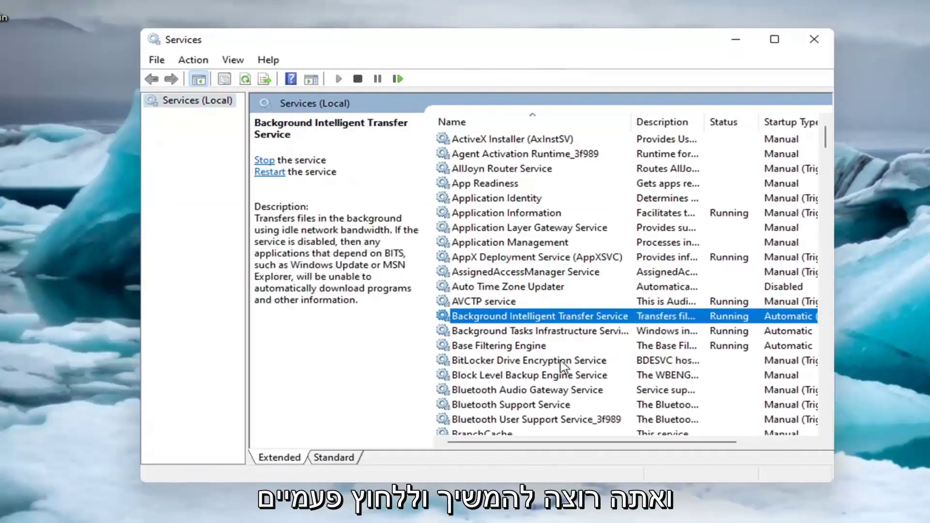
- Stop BITS and set its startup type to Disabled, applying the change
double_click(584, 317)
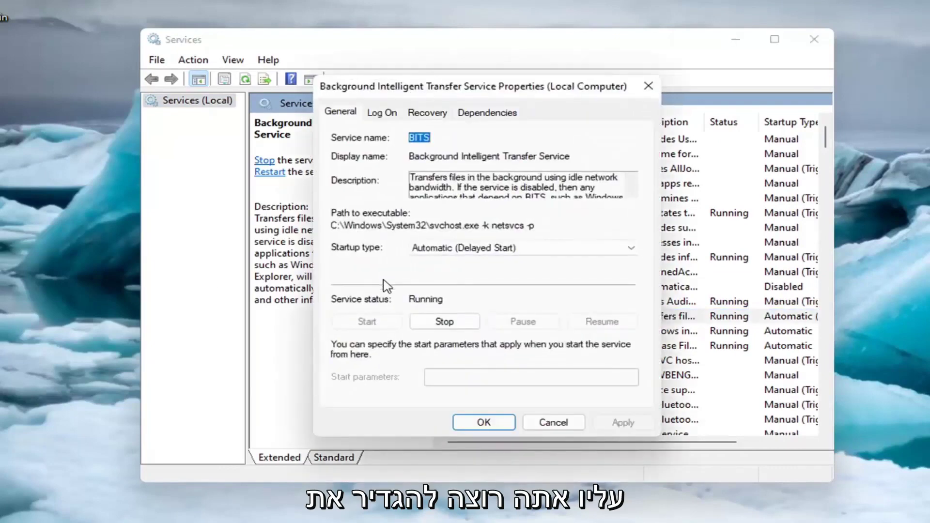
left_click(441, 326)
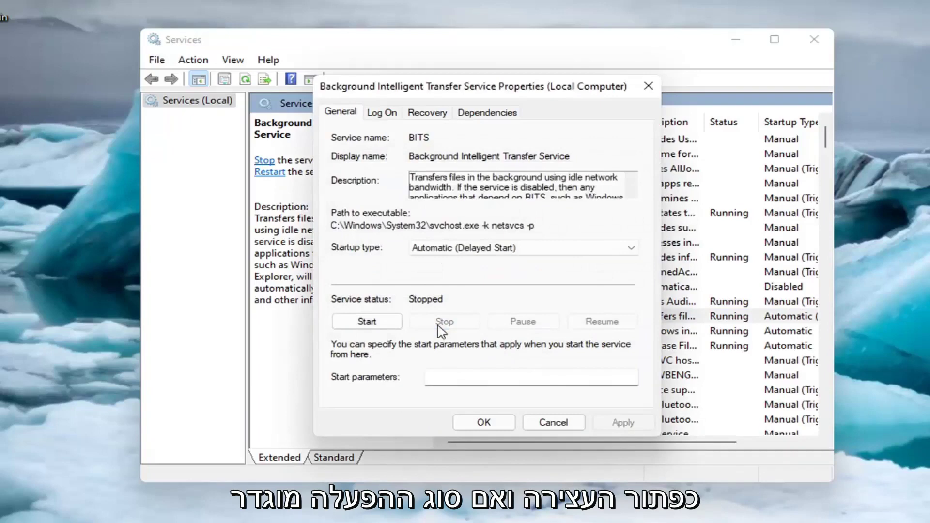
left_click(499, 249)
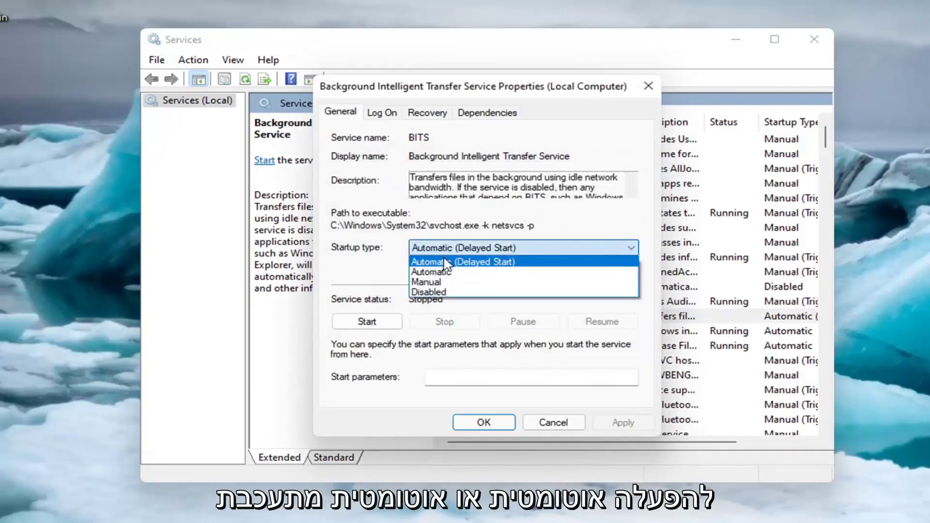
left_click(431, 293)
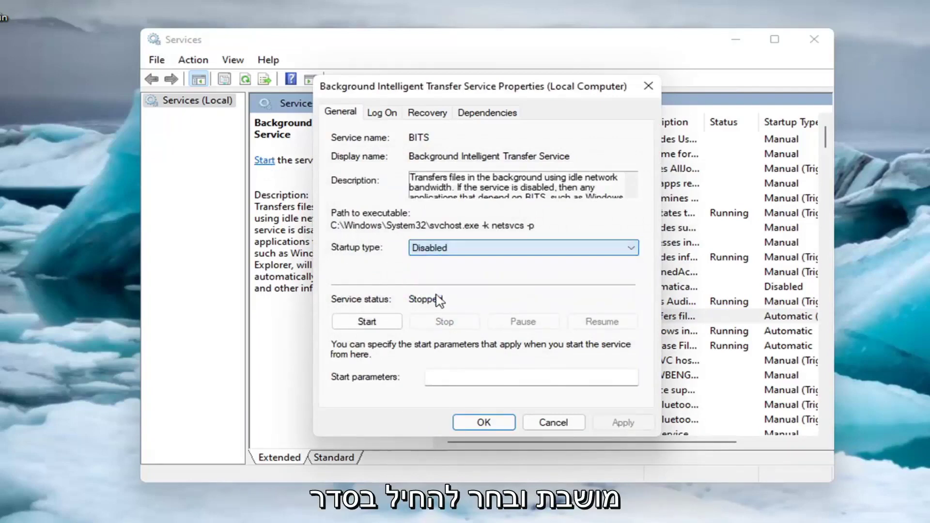
left_click(622, 423)
- Close the BITS properties with OK and open the Windows Update service properties
left_click(483, 422)
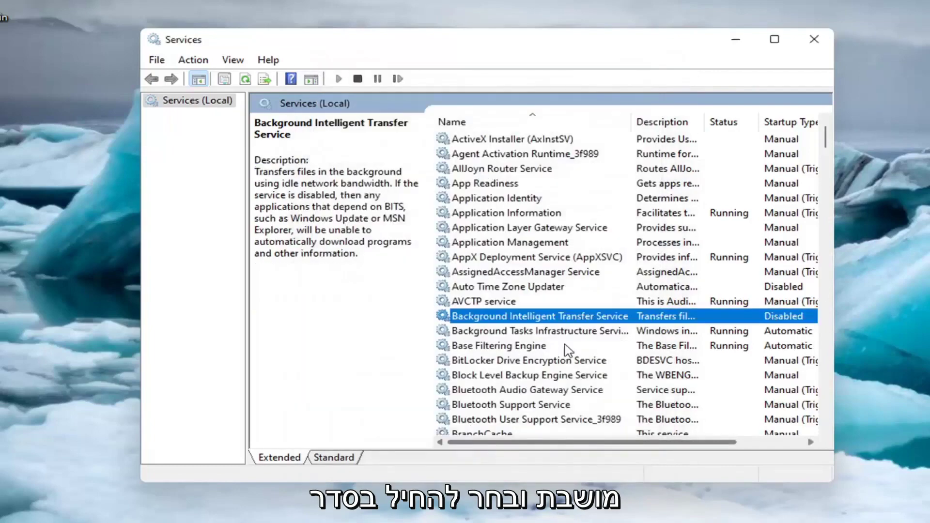
scroll(536, 349, "down", 10)
scroll(567, 339, "down", 20)
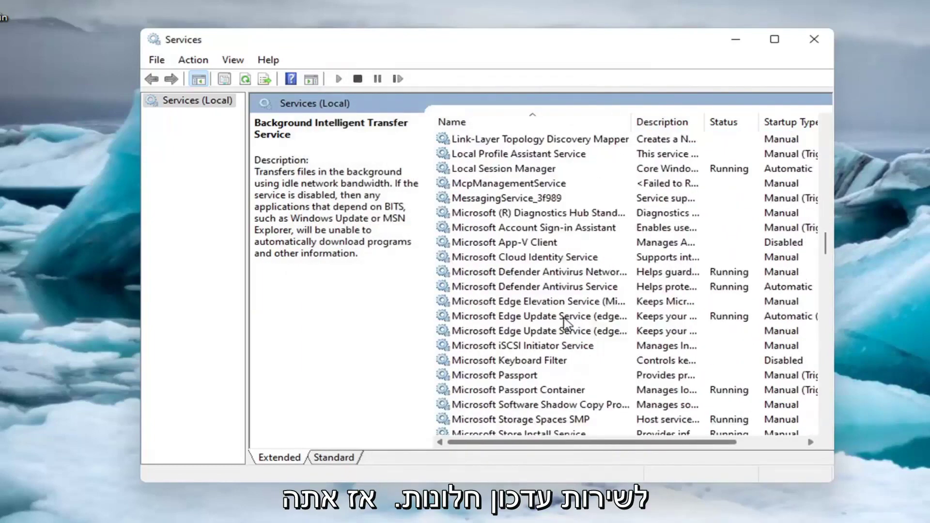
scroll(567, 322, "down", 8)
scroll(670, 358, "down", 20)
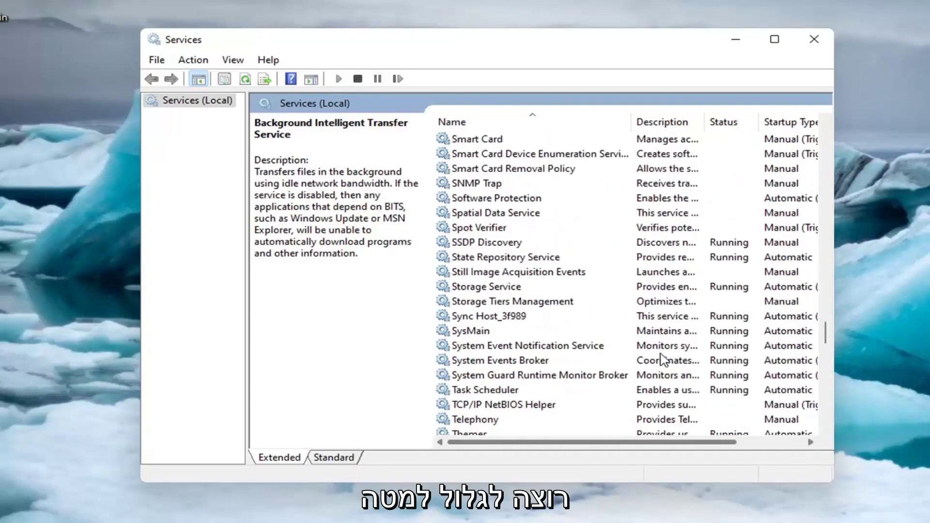
scroll(557, 359, "up", 1)
scroll(486, 373, "down", 8)
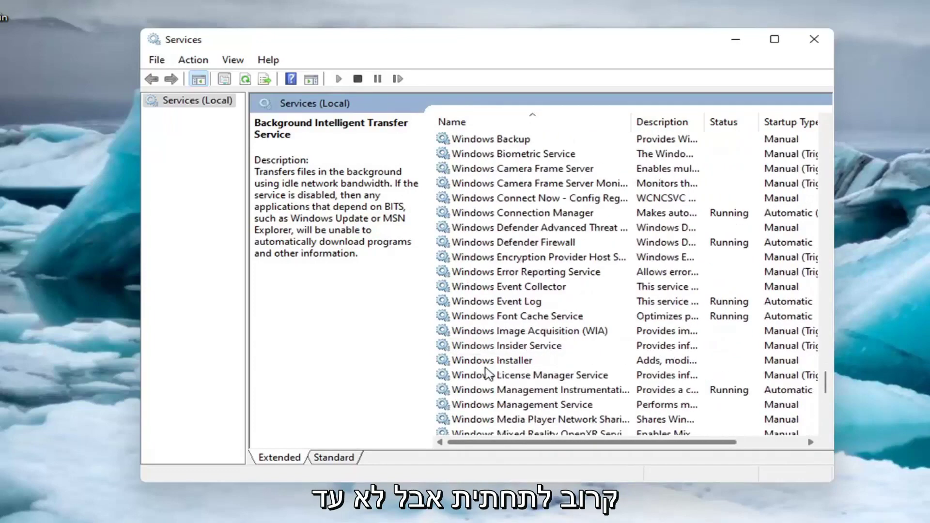
scroll(486, 373, "down", 5)
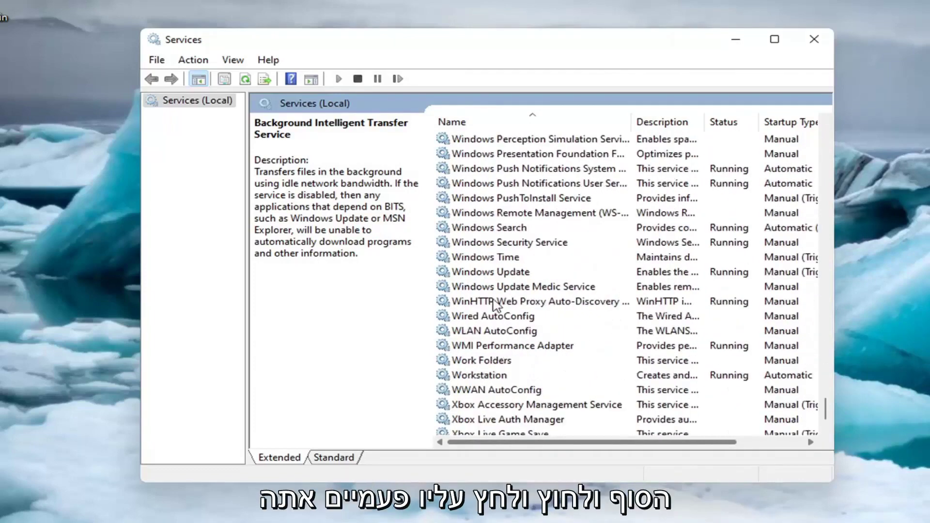
double_click(499, 272)
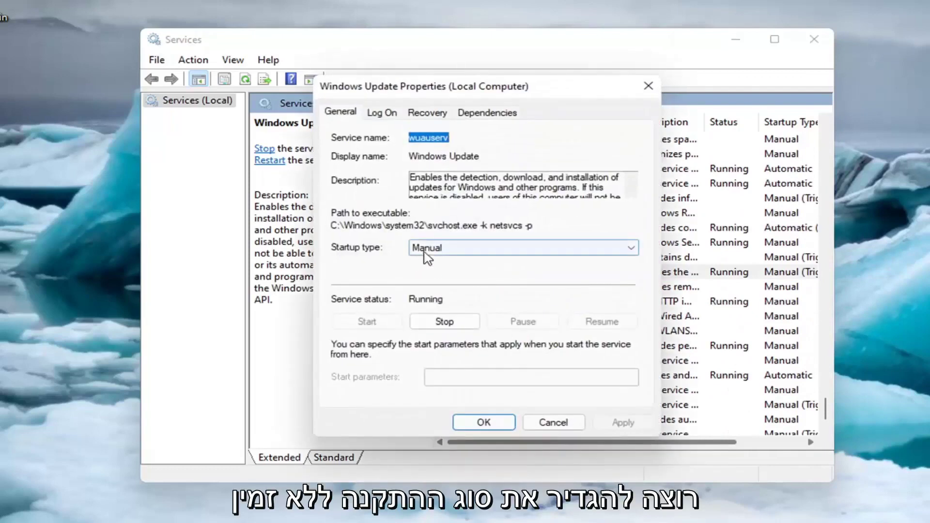
- Set Windows Update's startup type to Disabled, stop the service, then apply and confirm
left_click(425, 248)
left_click(429, 291)
left_click(442, 321)
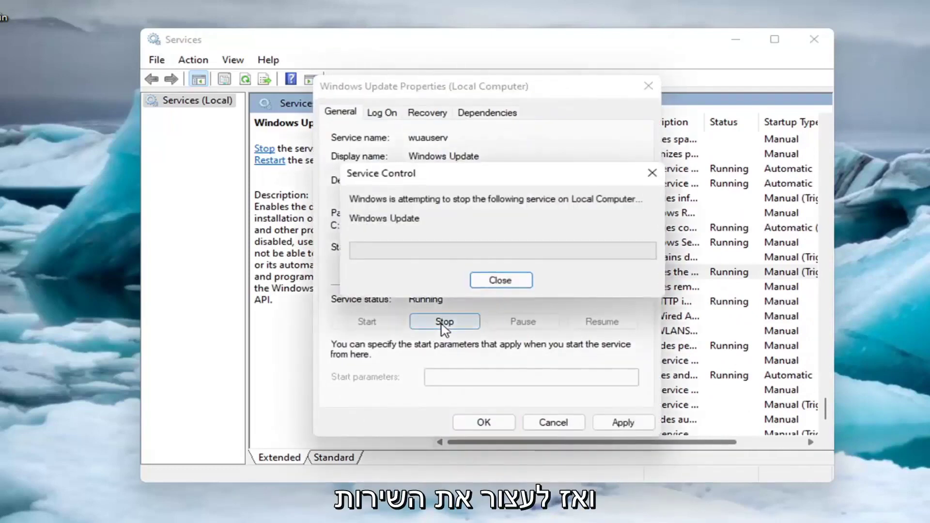
left_click(623, 422)
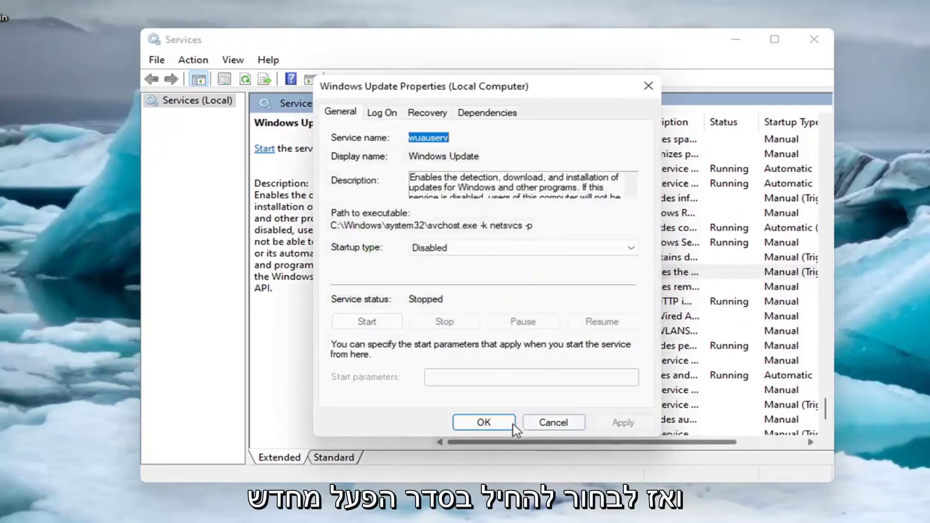
left_click(483, 423)
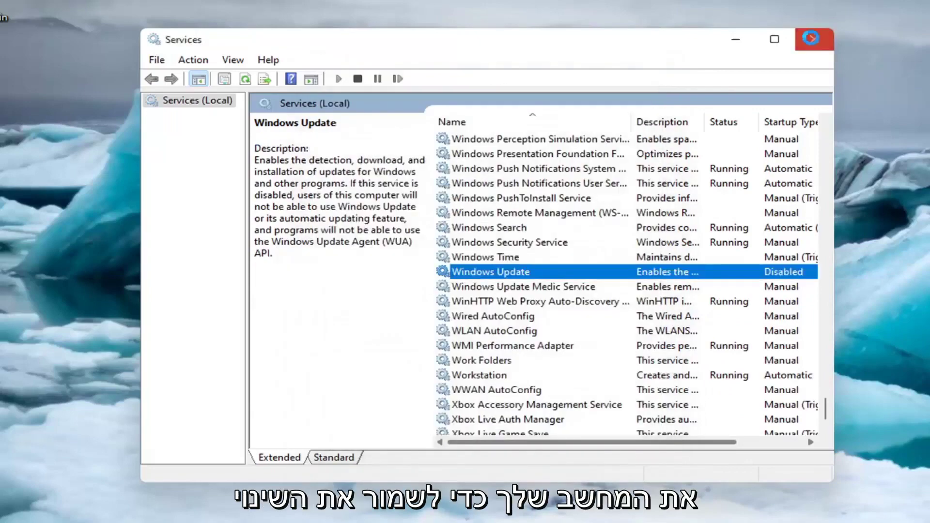
- Close the Services console window
left_click(813, 35)
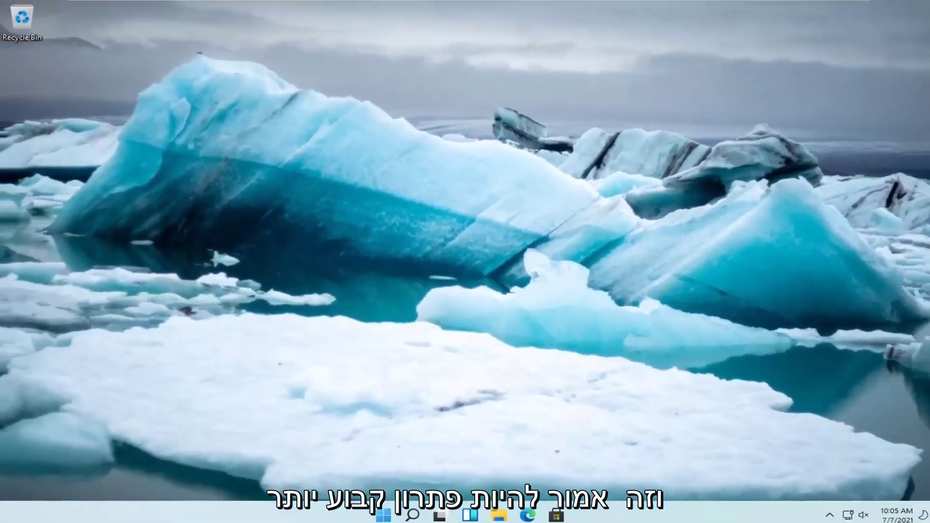